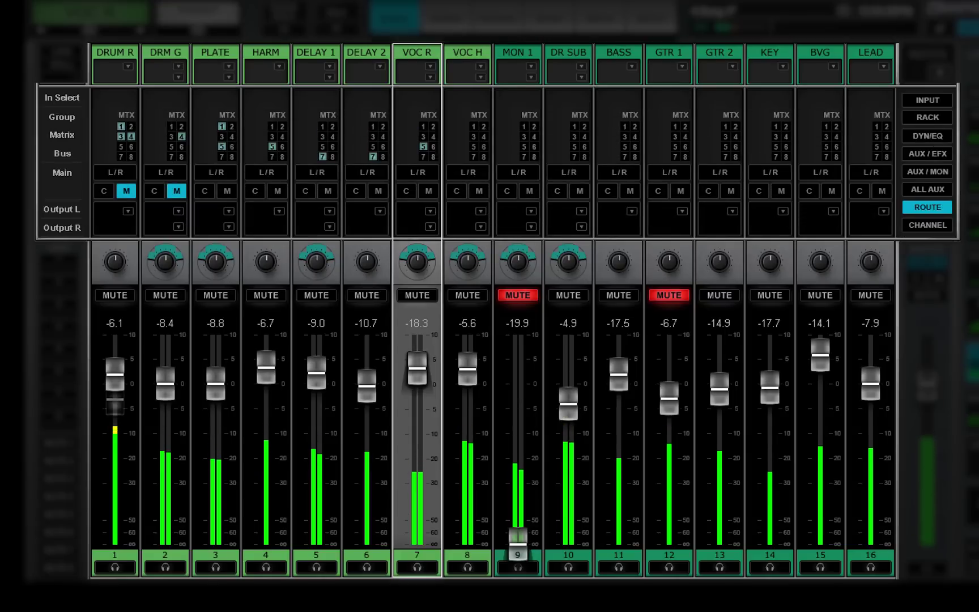
# Cycle MIXER1 through the INPUT, RACK, DYN/EQ, AUX/MON and CHANNEL mode views
pyautogui.click(927, 100)
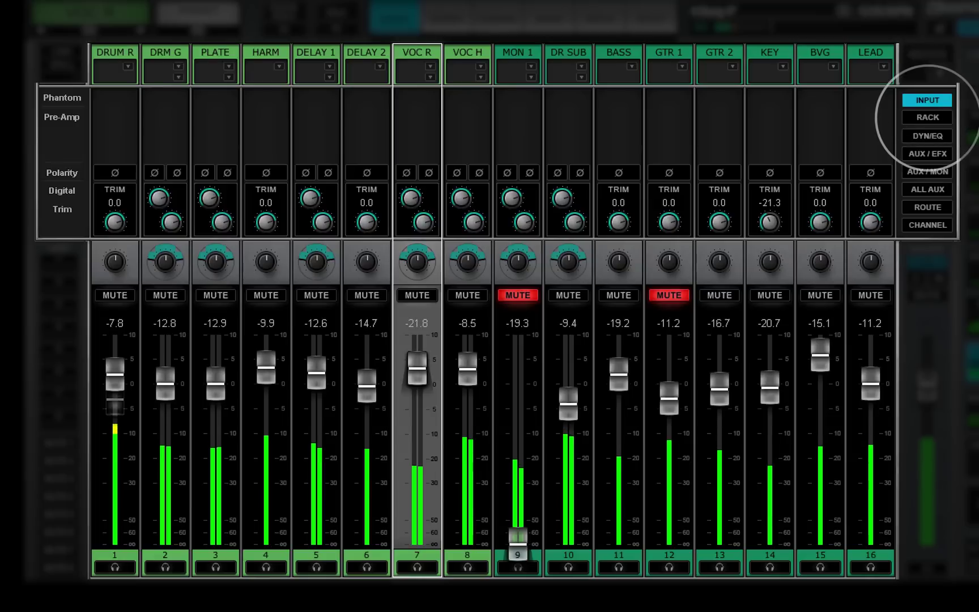
pyautogui.click(927, 117)
pyautogui.click(927, 135)
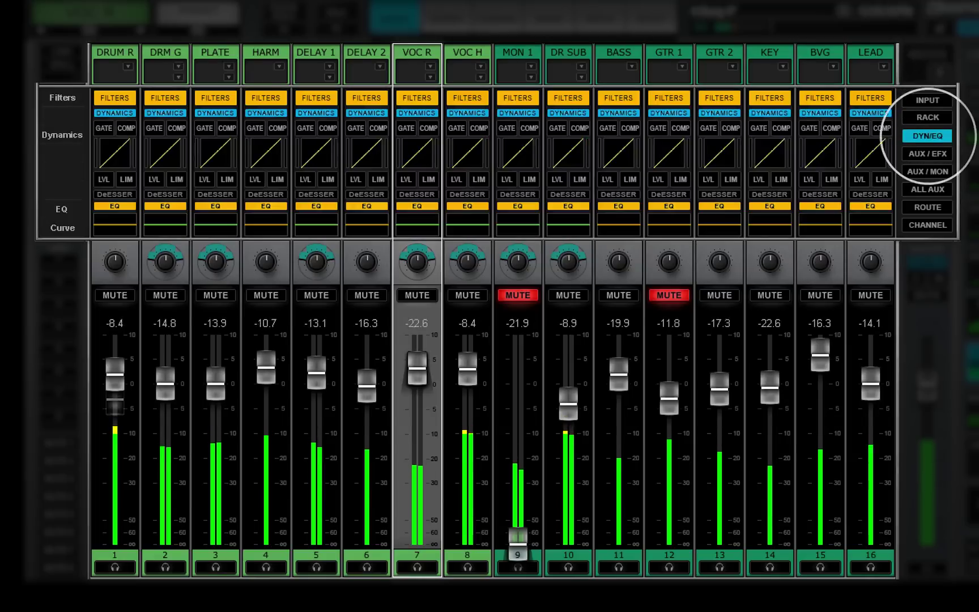
pyautogui.click(928, 171)
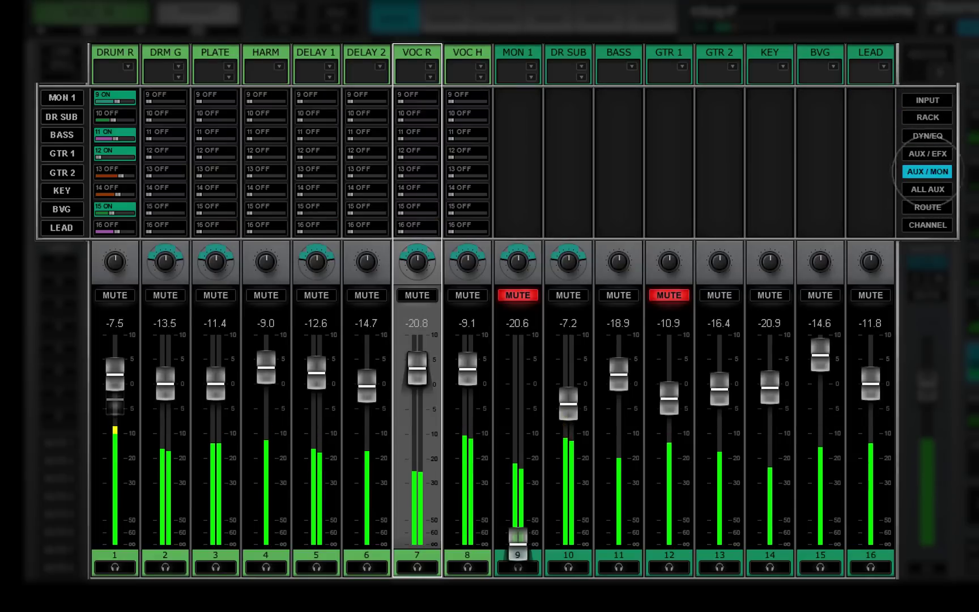
pyautogui.click(927, 225)
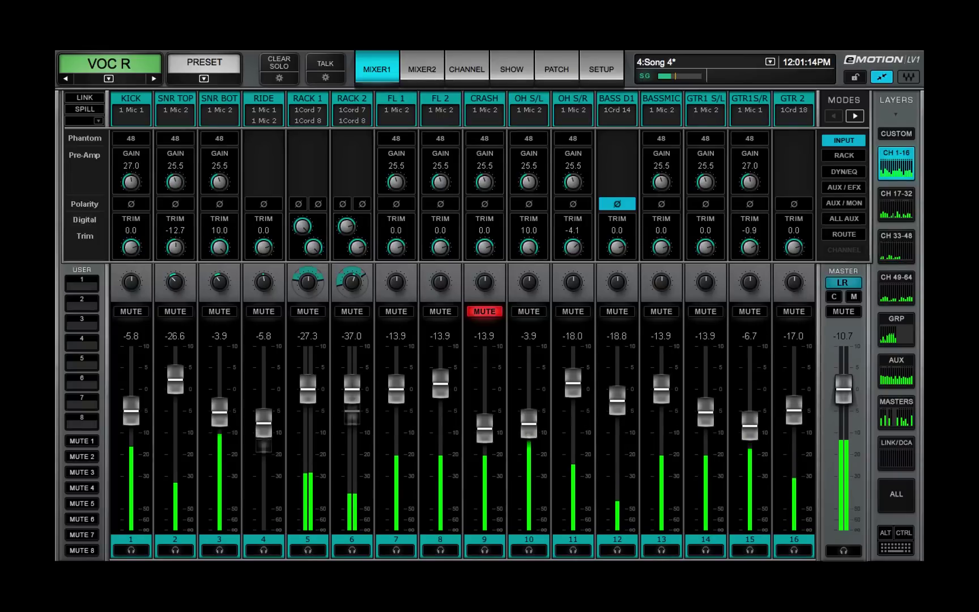
# Patch the RIDE channel to IOC-2 Analog Mic/Line 1
pyautogui.click(369, 117)
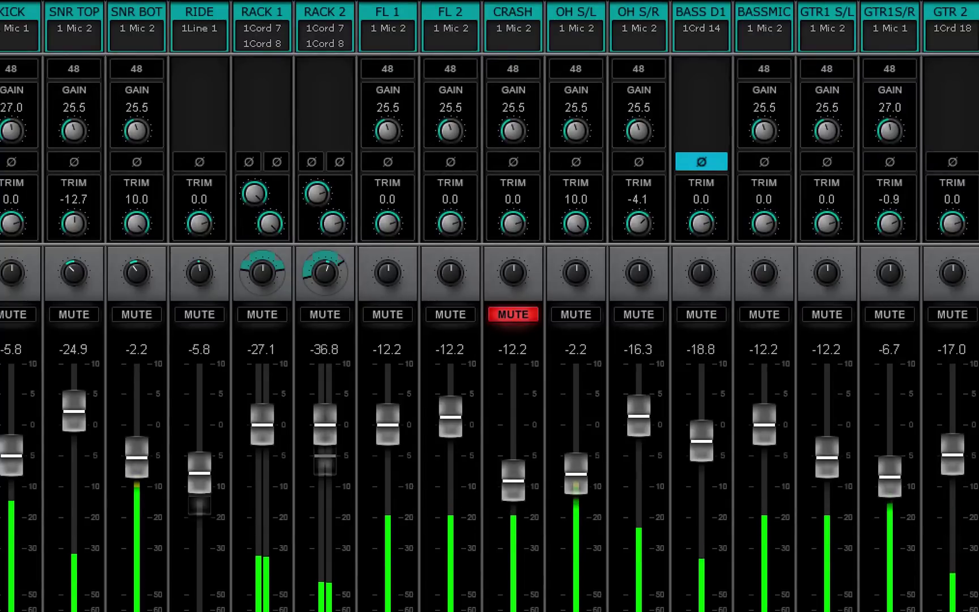
pyautogui.click(225, 34)
pyautogui.moveTo(266, 74)
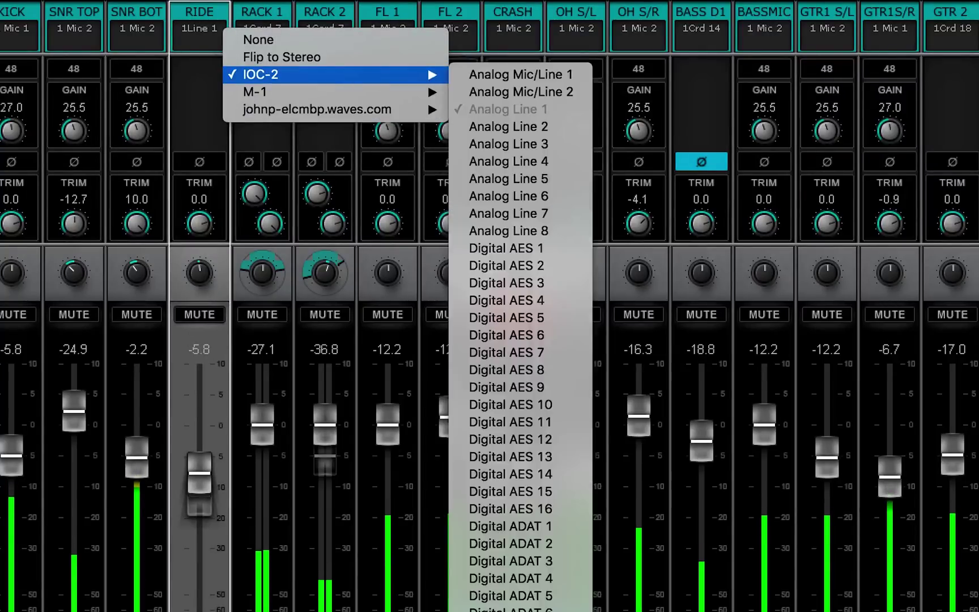
pyautogui.click(521, 74)
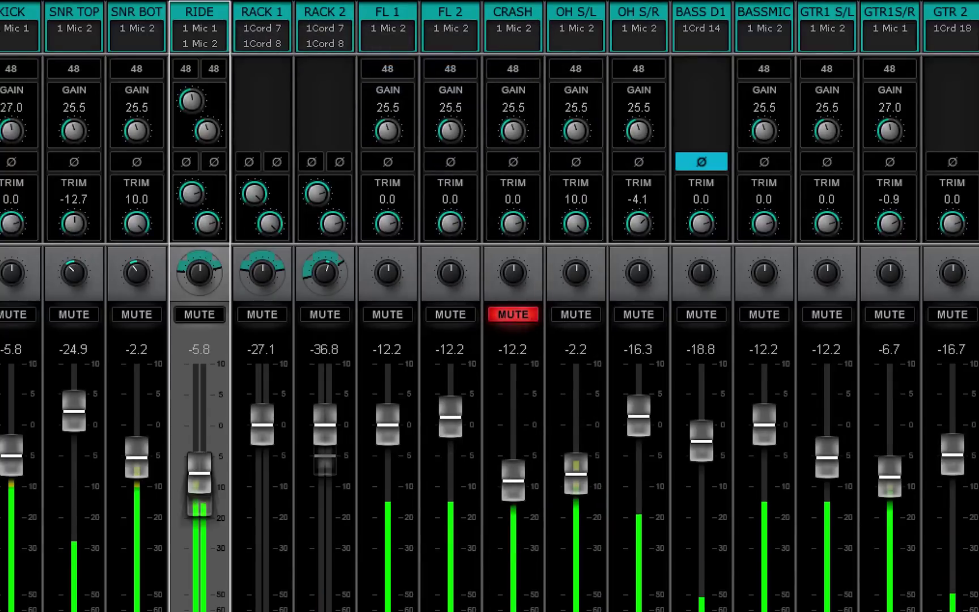
# Flip RIDE to a mono channel, then back to stereo
pyautogui.click(221, 34)
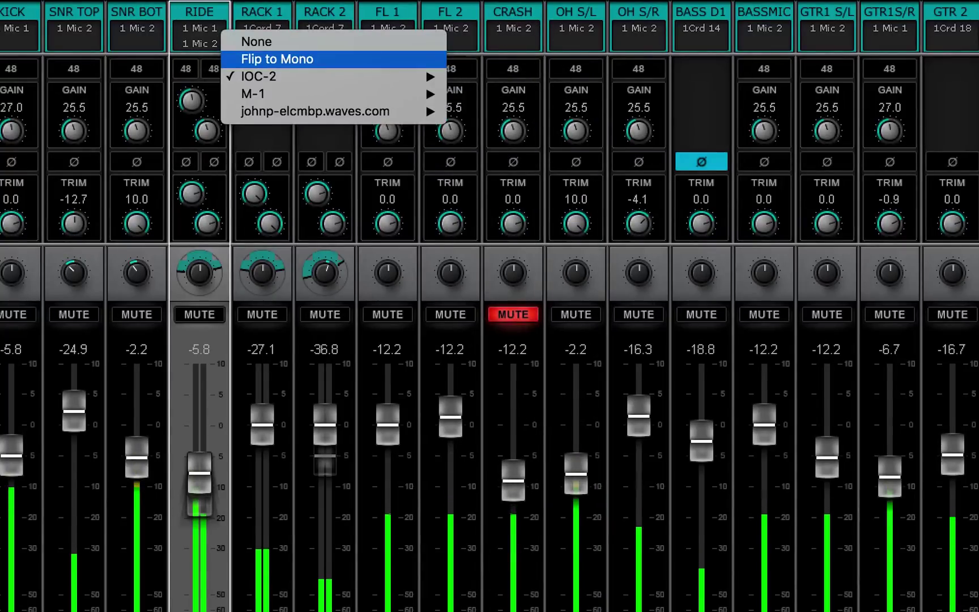
pyautogui.click(300, 59)
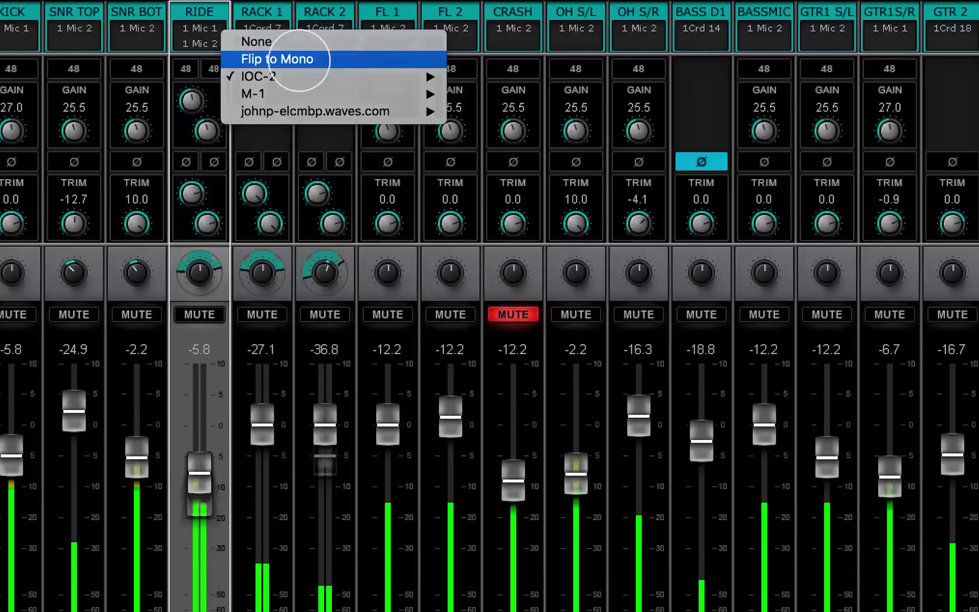
pyautogui.click(221, 31)
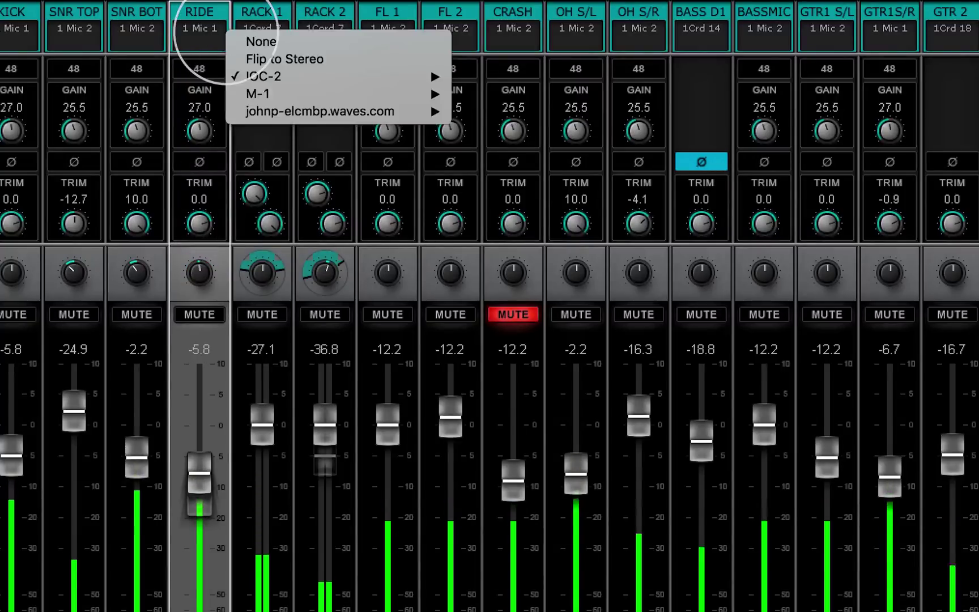
pyautogui.click(305, 59)
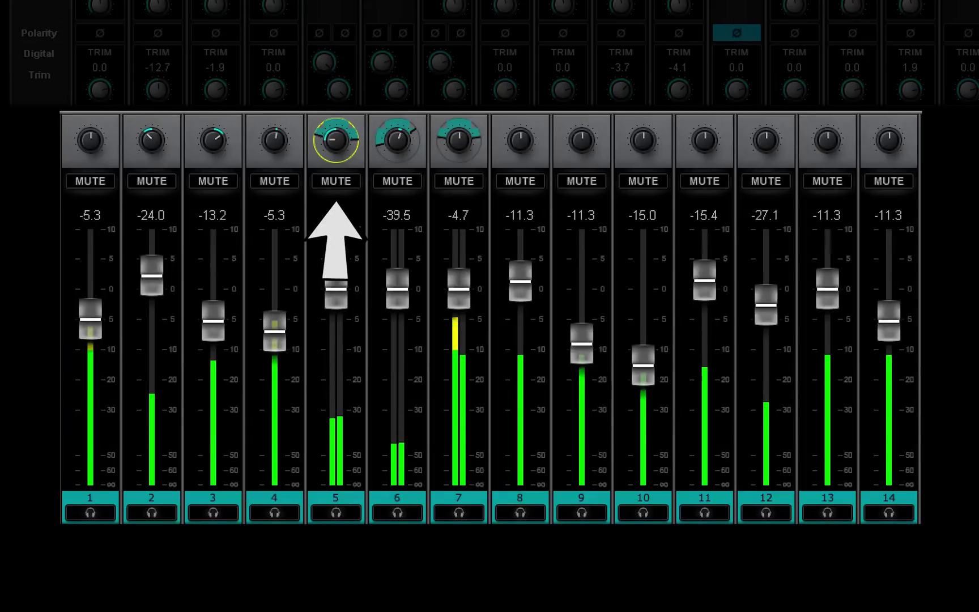
# Mute and unmute channel 5, engage mute group 1, and mute channel 12
pyautogui.click(336, 181)
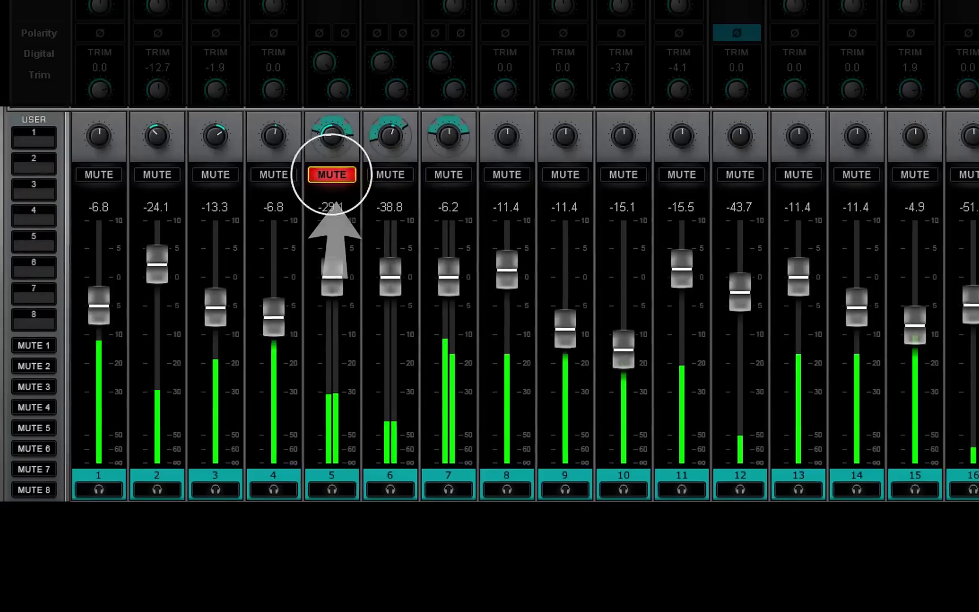
pyautogui.click(335, 180)
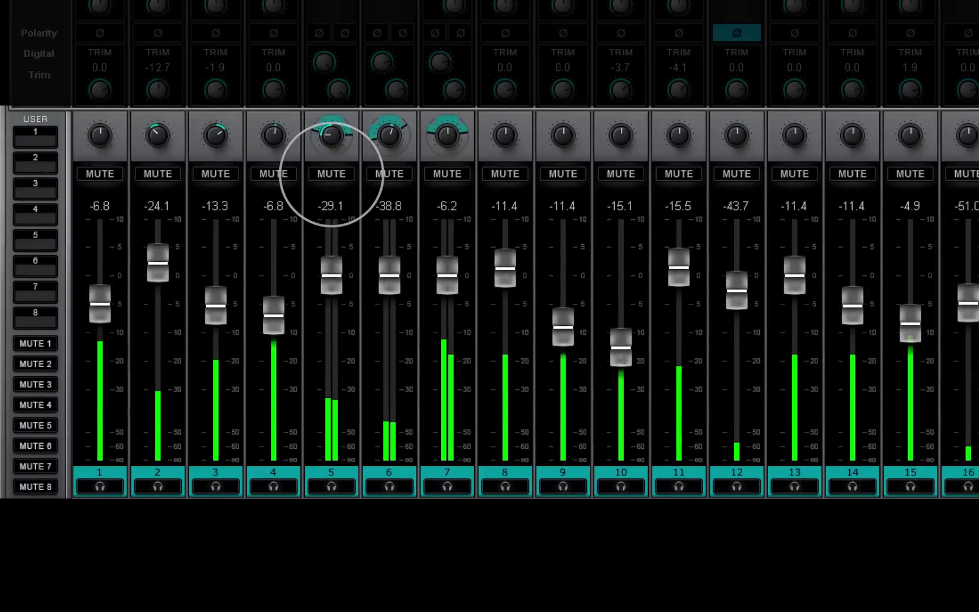
pyautogui.click(35, 343)
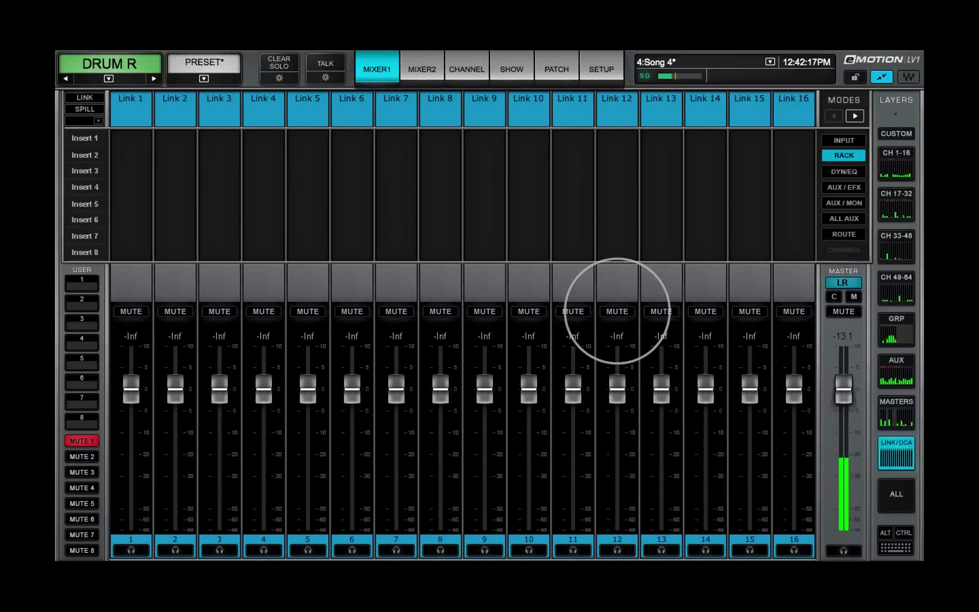
pyautogui.click(617, 311)
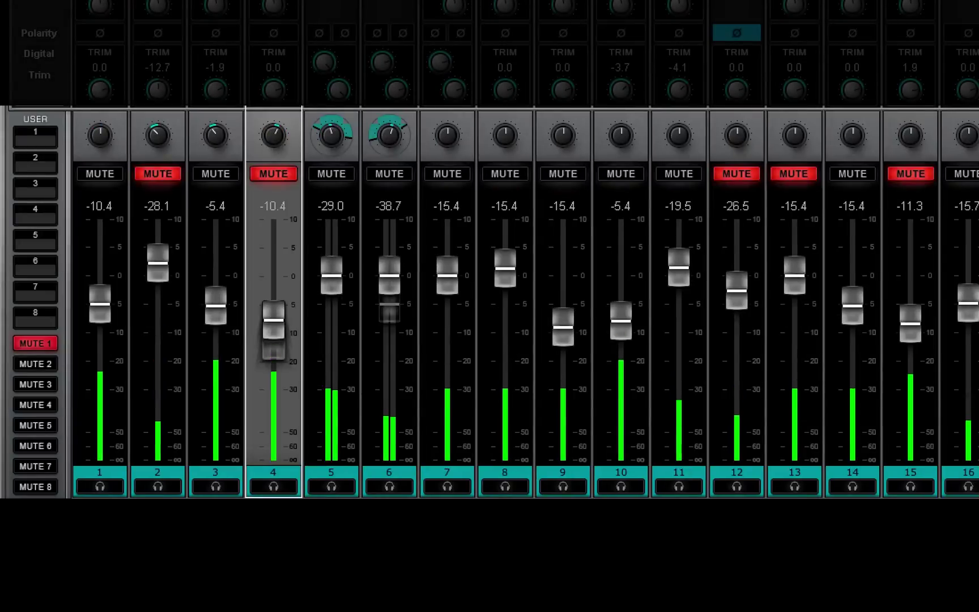
# Mute channel 2, release and re-engage mute group 1, then unmute channel 2
pyautogui.click(157, 173)
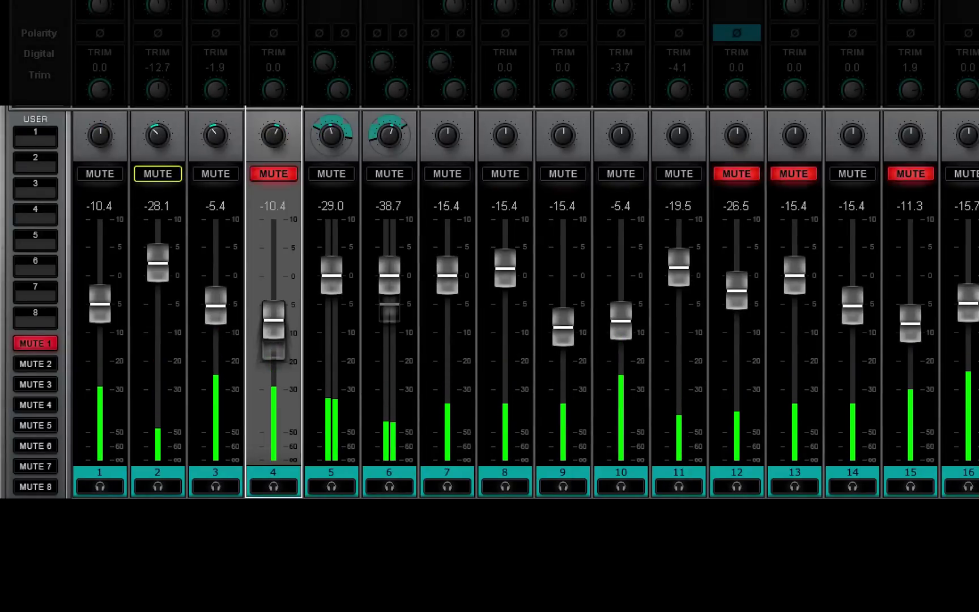
pyautogui.click(157, 173)
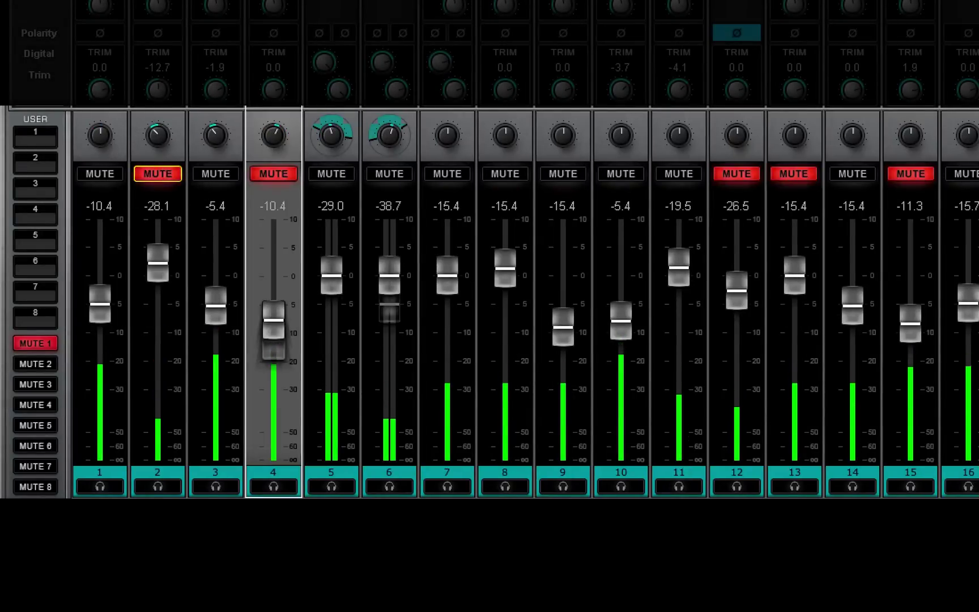
pyautogui.click(36, 343)
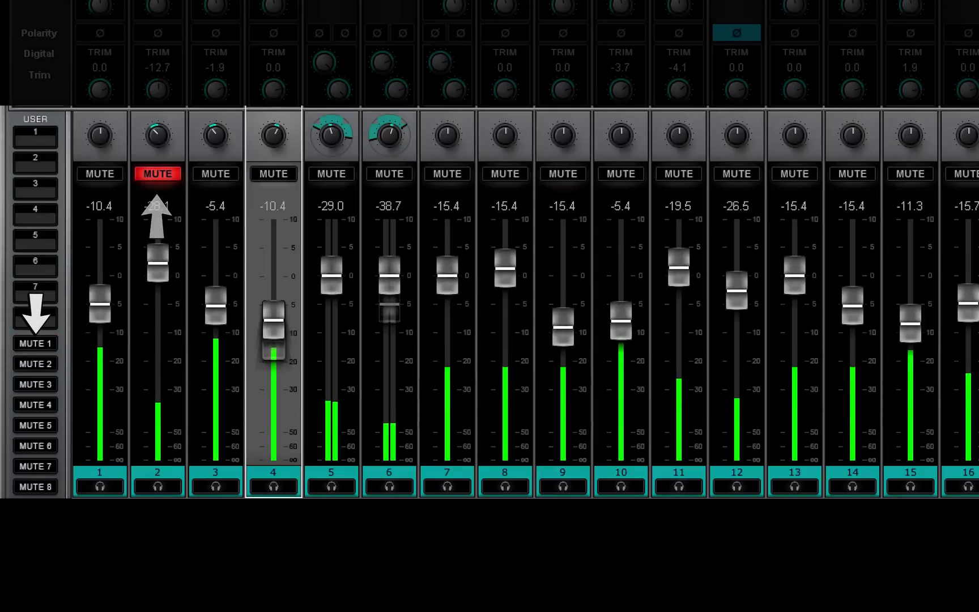
pyautogui.click(35, 342)
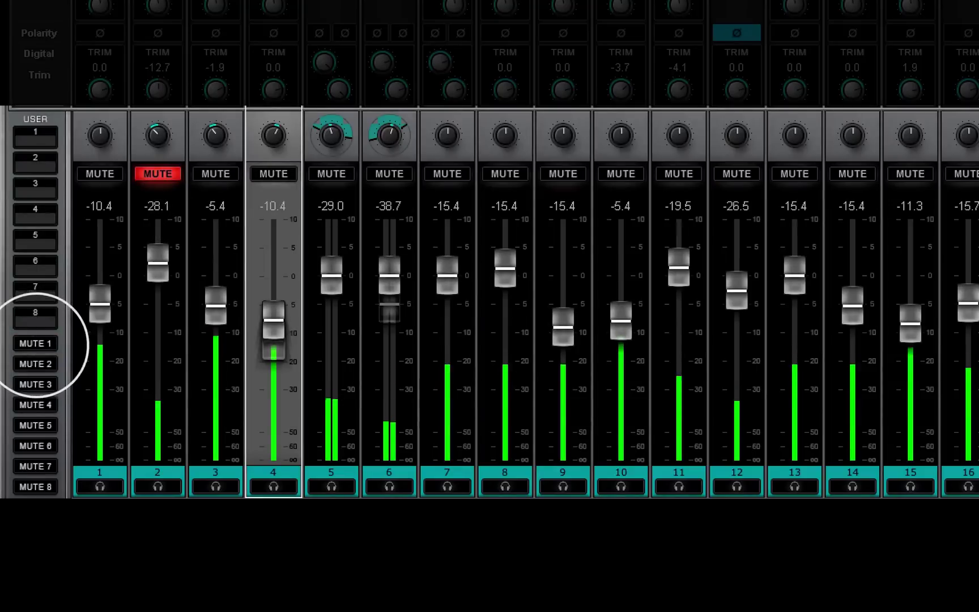
pyautogui.click(158, 173)
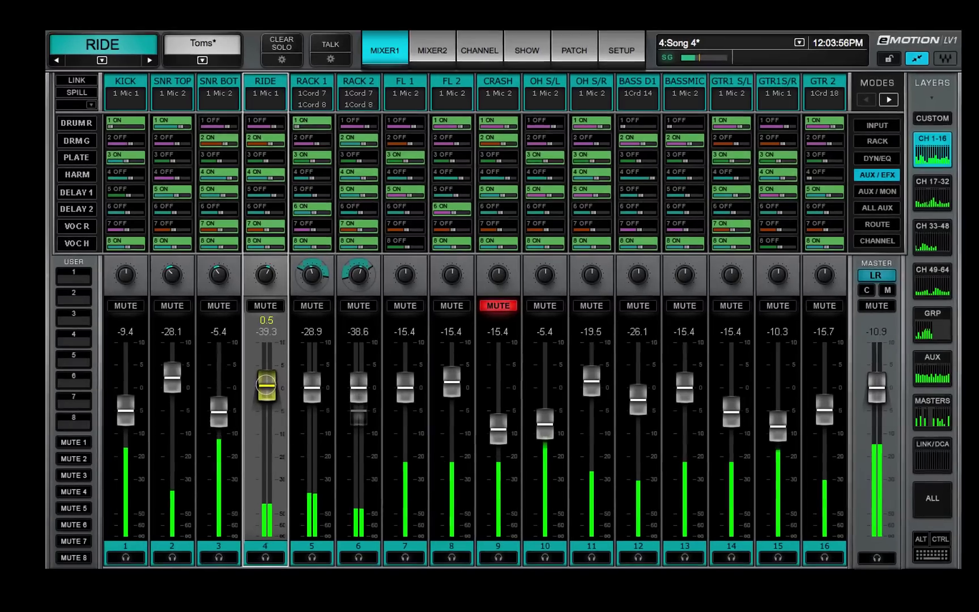
# Raise the RIDE fader, pan it toward centre, and reset GTR1 S/L's red clip readout
pyautogui.moveTo(266, 385); pyautogui.dragTo(275, 440)
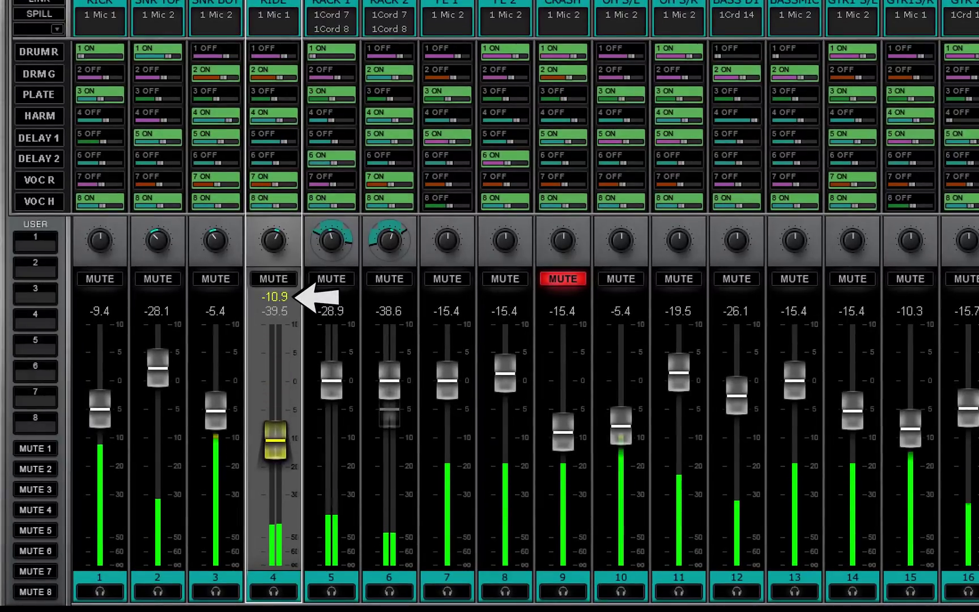
pyautogui.click(273, 239)
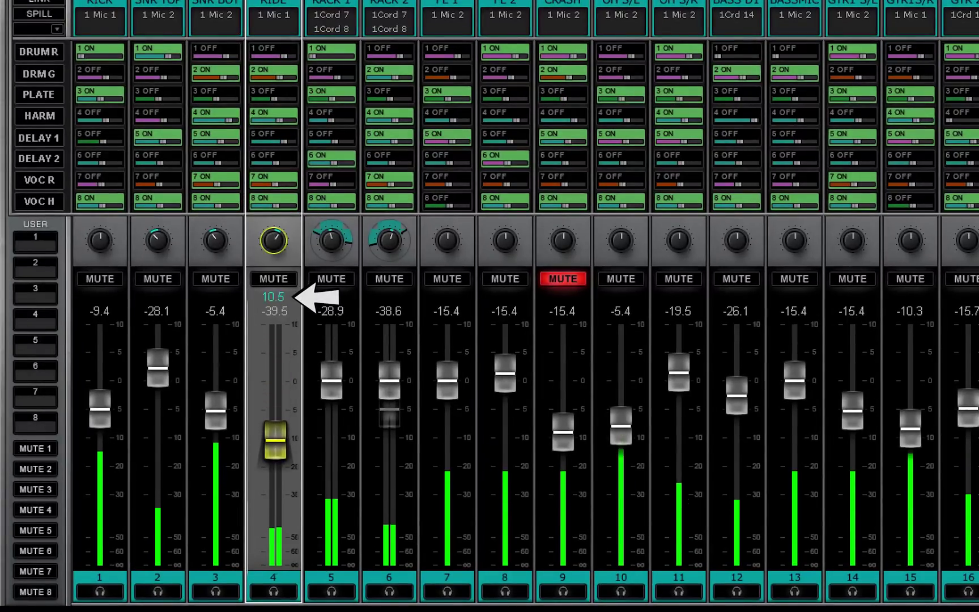
pyautogui.moveTo(273, 240); pyautogui.dragTo(273, 252)
pyautogui.moveTo(274, 440)
pyautogui.mouseDown()
pyautogui.moveTo(274, 375)
pyautogui.moveTo(275, 439)
pyautogui.mouseUp()
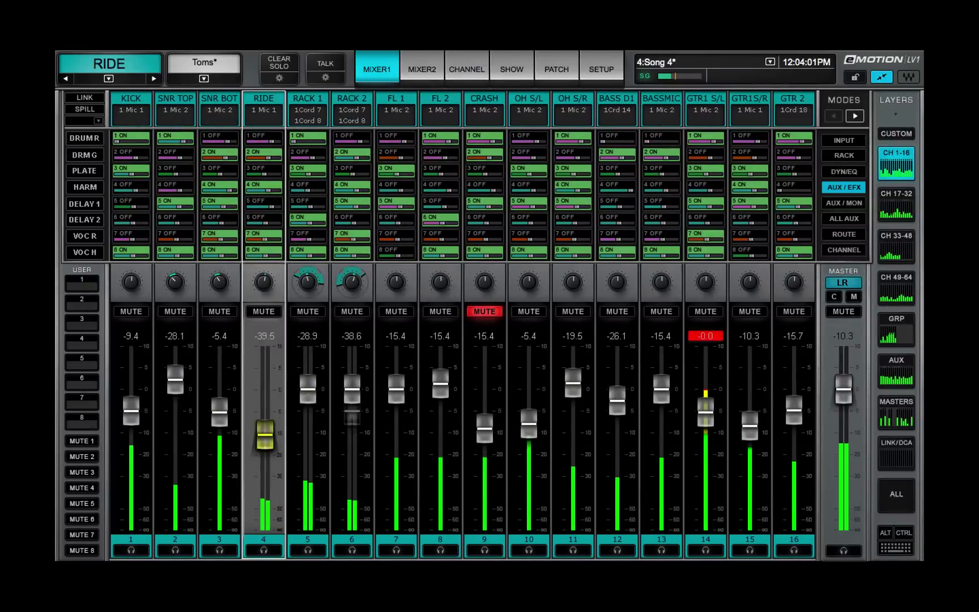
pyautogui.click(705, 453)
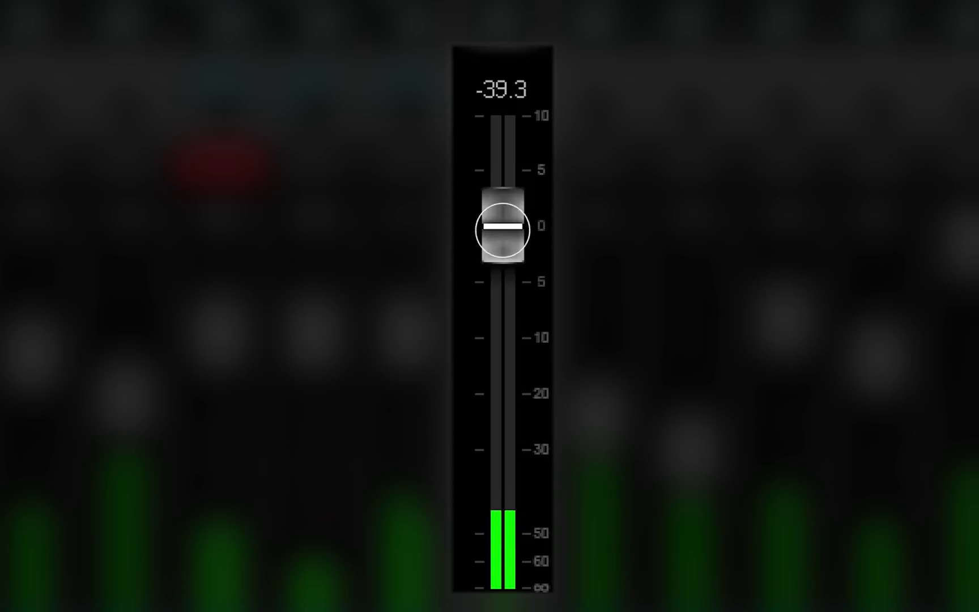
# Untick CHANNEL SELECT FOLLOW FADER in UI Settings, then drag channel 4's fader unselected
pyautogui.moveTo(502, 226); pyautogui.dragTo(501, 324)
pyautogui.moveTo(904, 436); pyautogui.dragTo(904, 444)
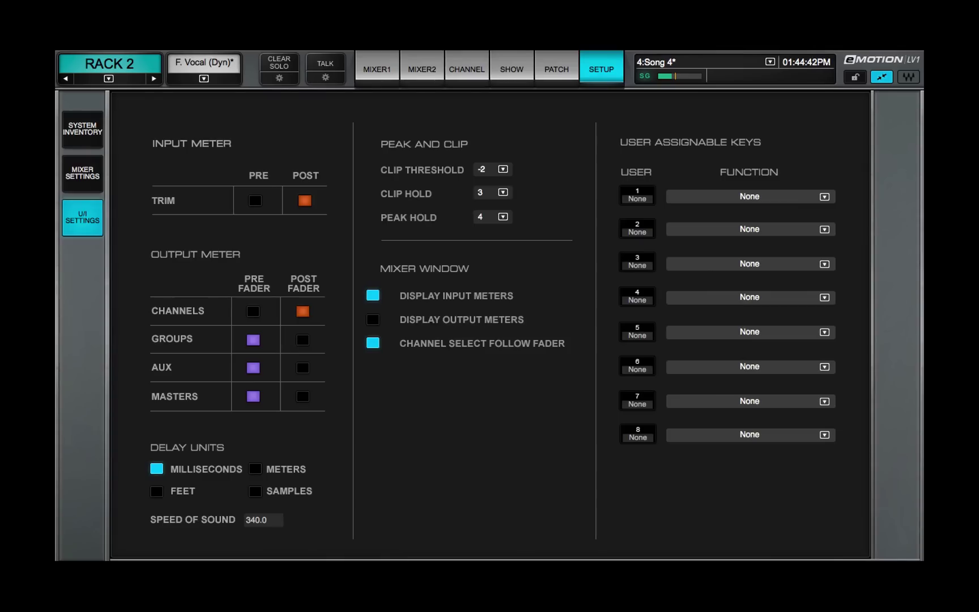
pyautogui.click(373, 342)
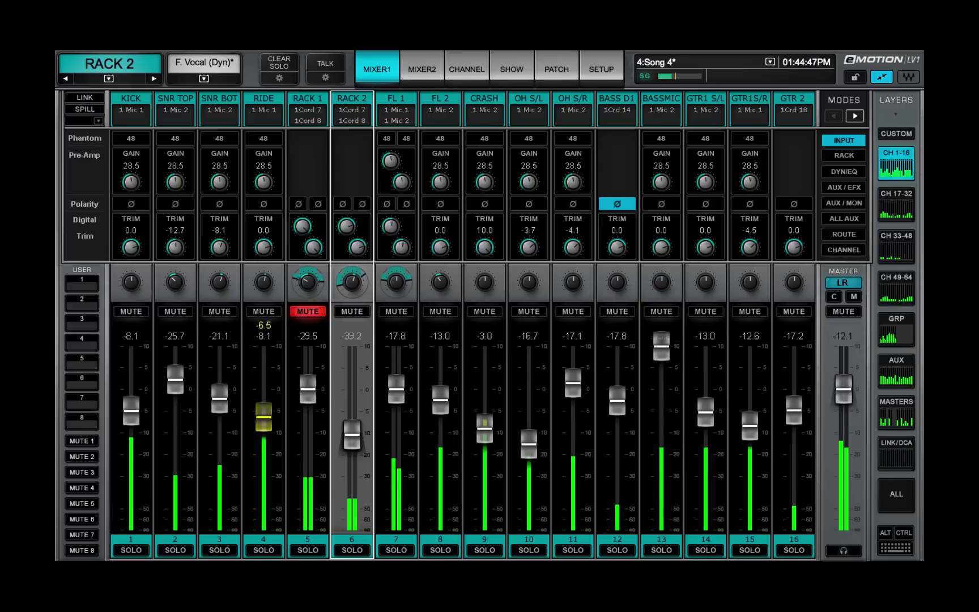
pyautogui.moveTo(263, 414)
pyautogui.mouseDown()
pyautogui.moveTo(264, 374)
pyautogui.moveTo(263, 451)
pyautogui.moveTo(263, 369)
pyautogui.moveTo(263, 450)
pyautogui.moveTo(263, 427)
pyautogui.mouseUp()
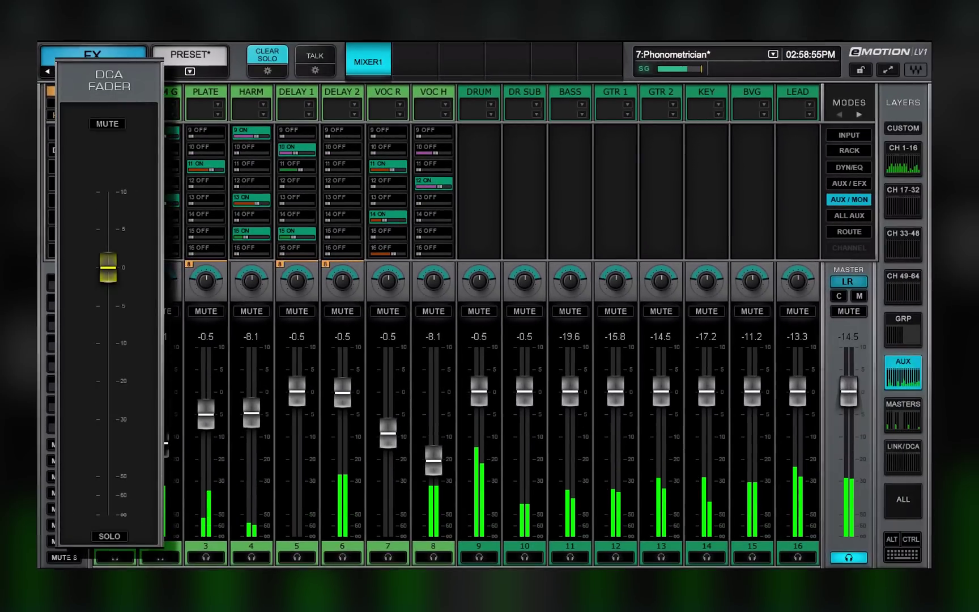
# Raise the DCA fader to lift its member channels, then pull it back slightly
pyautogui.click(108, 267)
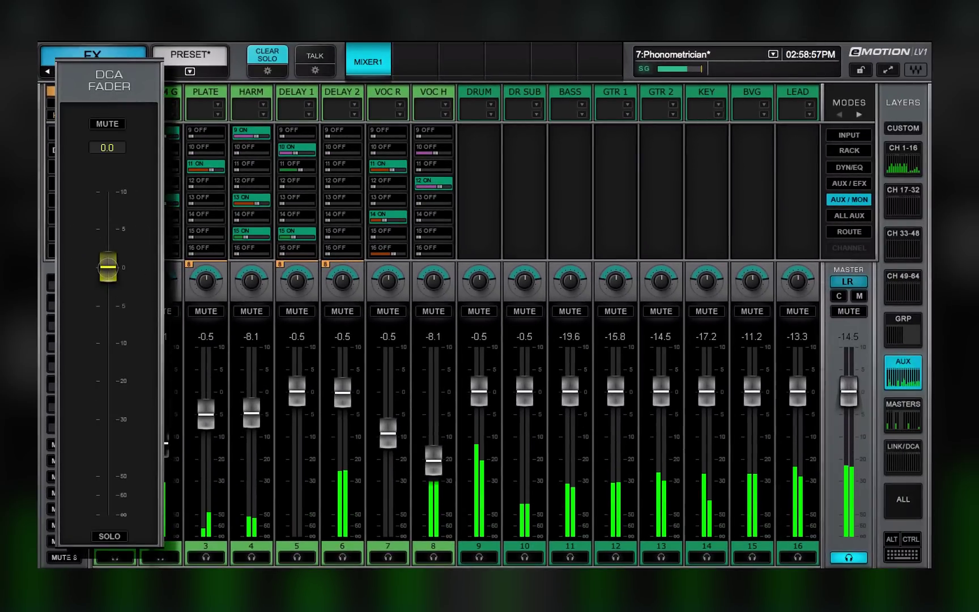
pyautogui.moveTo(108, 259); pyautogui.dragTo(107, 244)
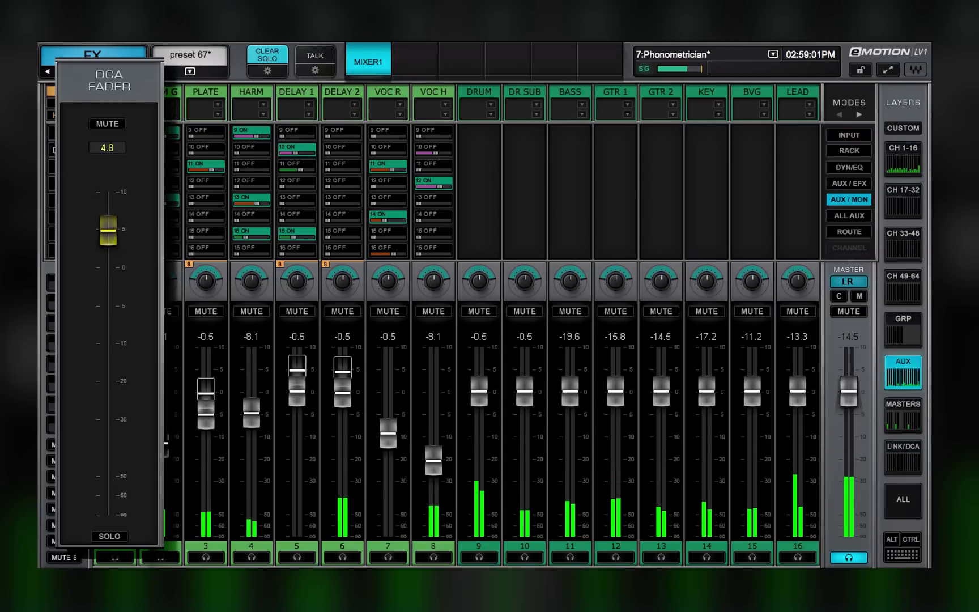
pyautogui.moveTo(107, 237); pyautogui.dragTo(108, 308)
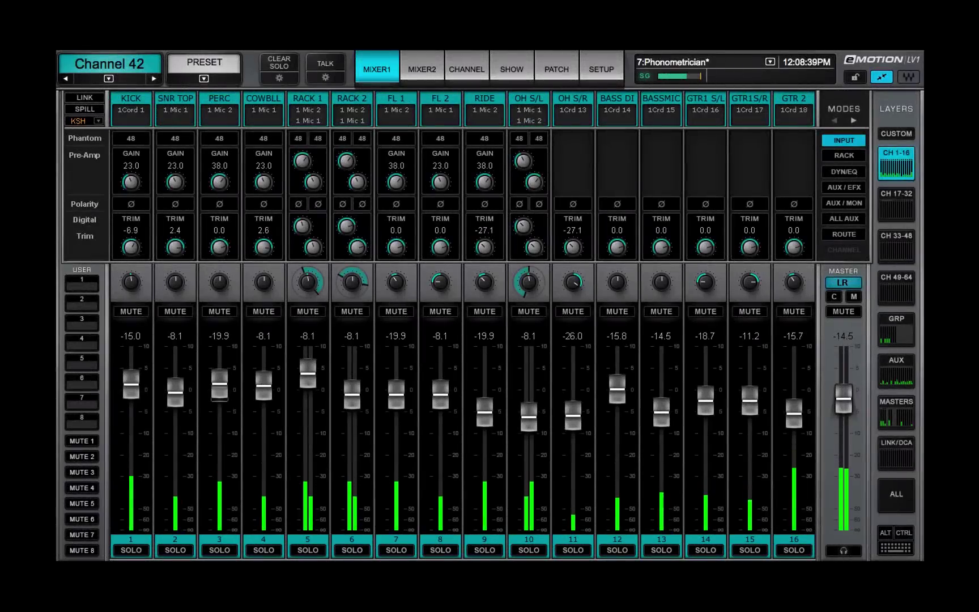
# Select the PERC channel (channel 3) via its fader and fine-tune its level
pyautogui.click(220, 384)
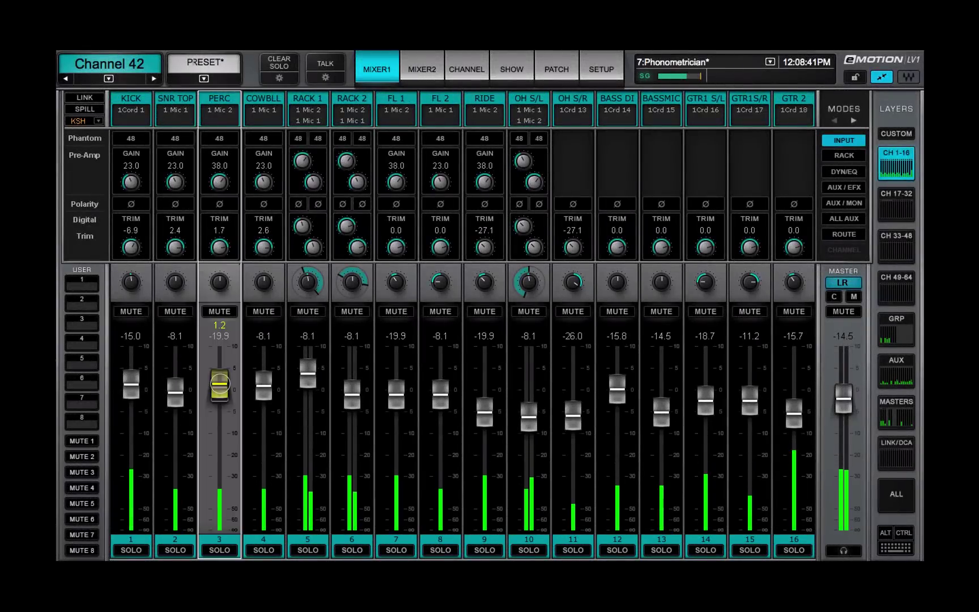
pyautogui.moveTo(484, 415); pyautogui.dragTo(482, 409)
pyautogui.moveTo(572, 415); pyautogui.dragTo(572, 406)
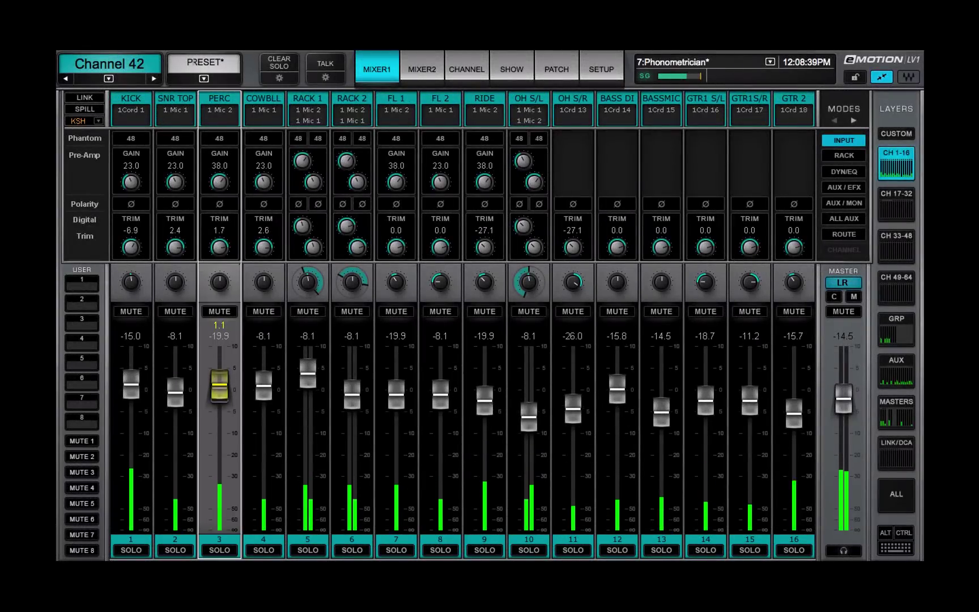
pyautogui.click(219, 100)
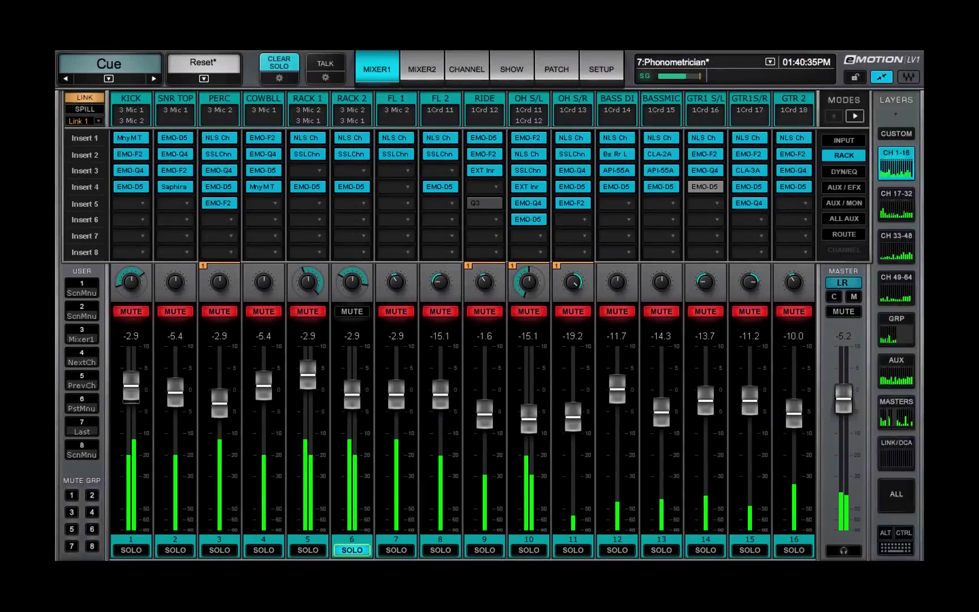
# Solo RACK 2, switch the solo to FL 1, then clear all solos
pyautogui.click(396, 544)
pyautogui.click(396, 549)
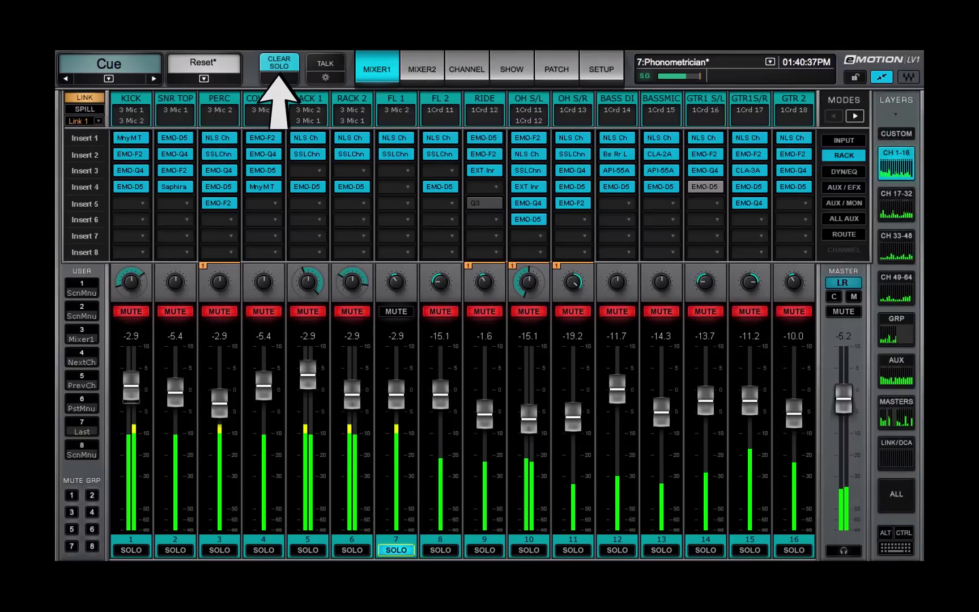
pyautogui.click(278, 62)
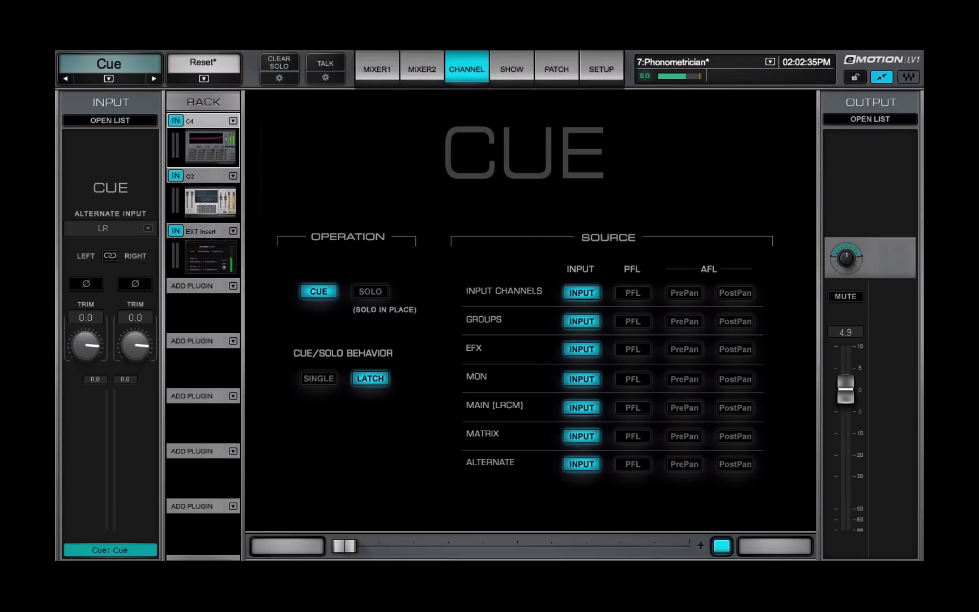
# Set the Cue's INPUT CHANNELS to PFL and OPERATION to SOLO, then solo RACK 2
pyautogui.click(632, 292)
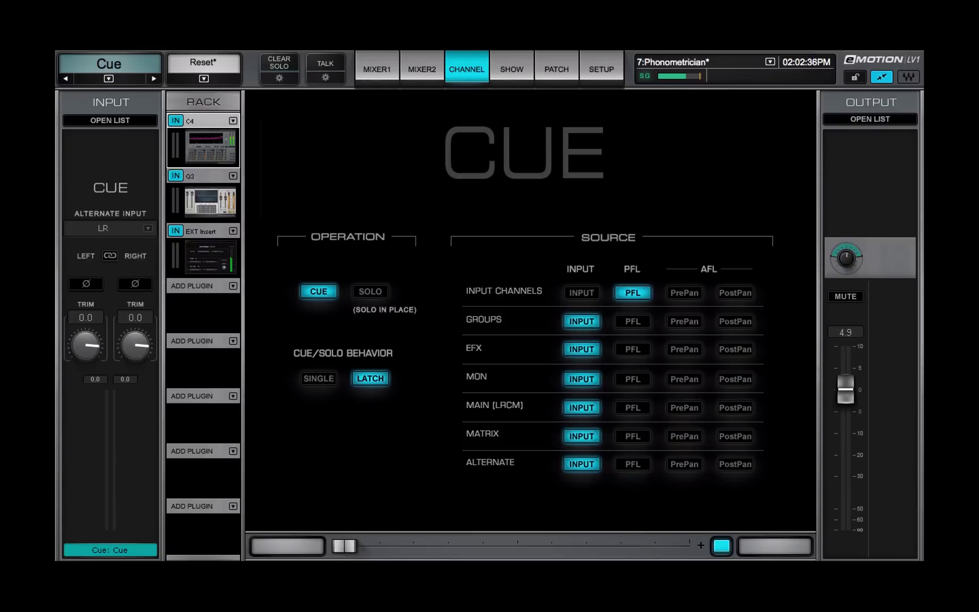
pyautogui.click(370, 291)
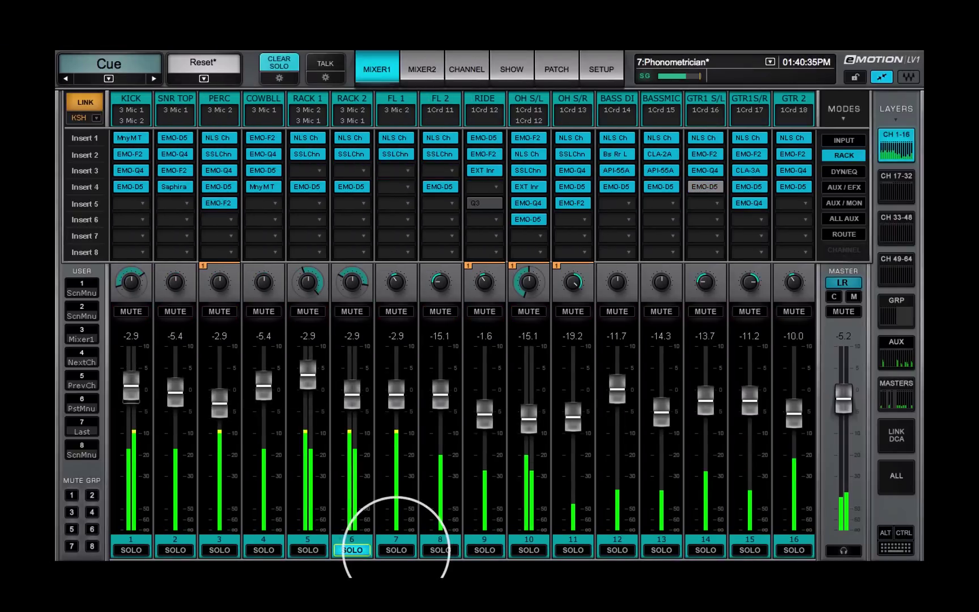
pyautogui.click(396, 549)
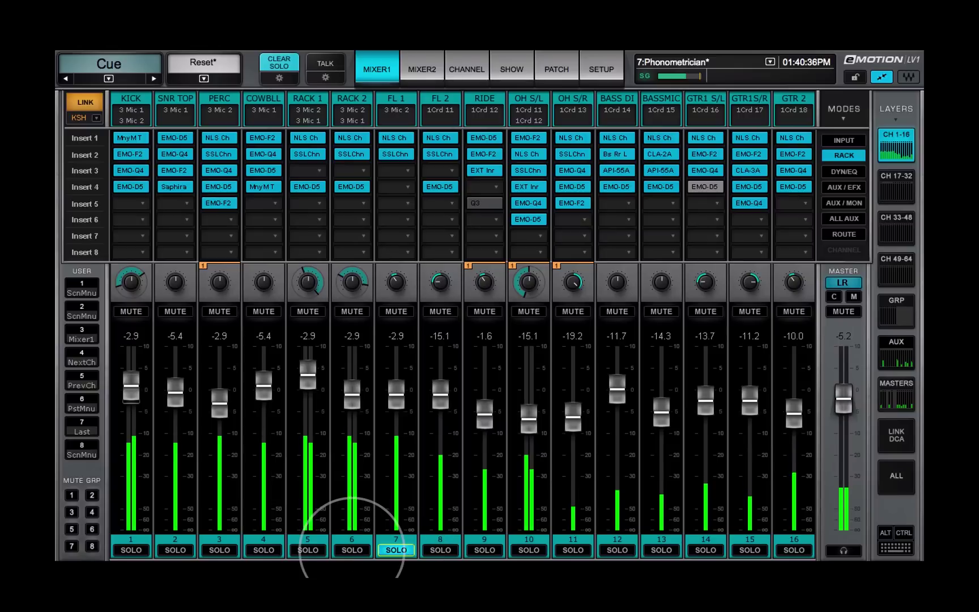
pyautogui.click(351, 549)
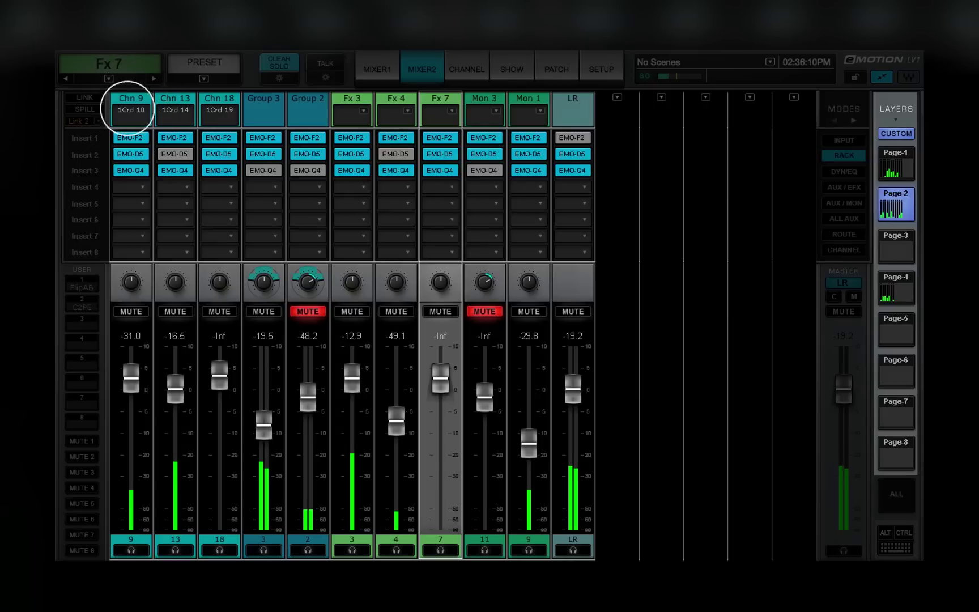
# Drag Chn 9 between Fx 7 and Mon 3 on MIXER2's custom layer, then view INPUT, RACK, DYN/EQ
pyautogui.click(140, 110)
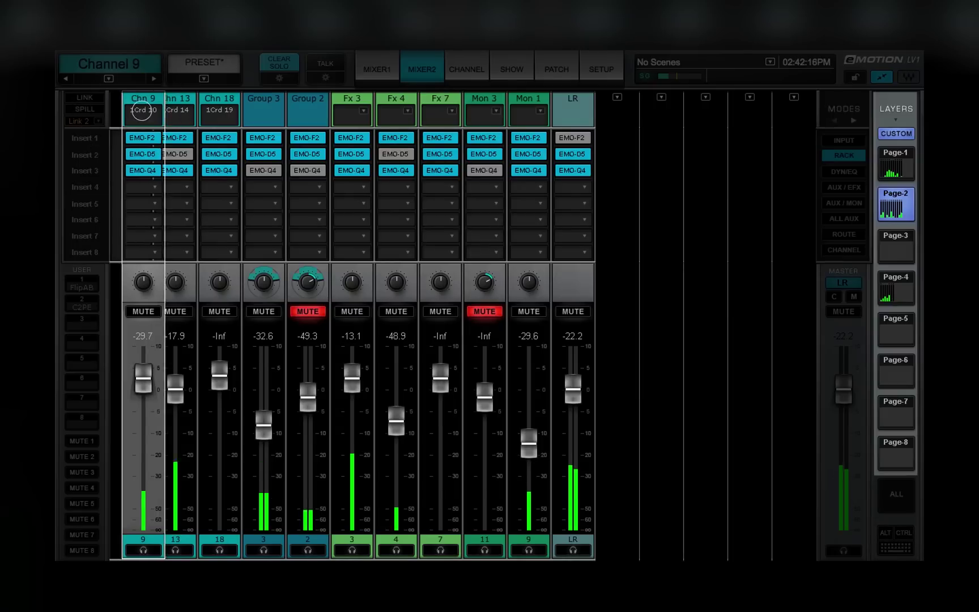
pyautogui.moveTo(141, 110); pyautogui.dragTo(426, 107)
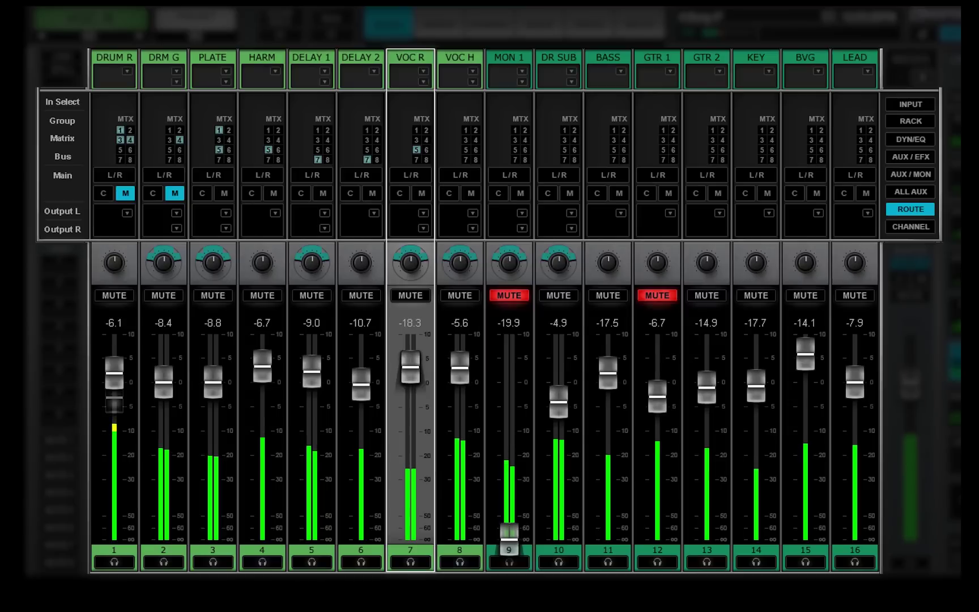
pyautogui.click(910, 104)
pyautogui.click(910, 121)
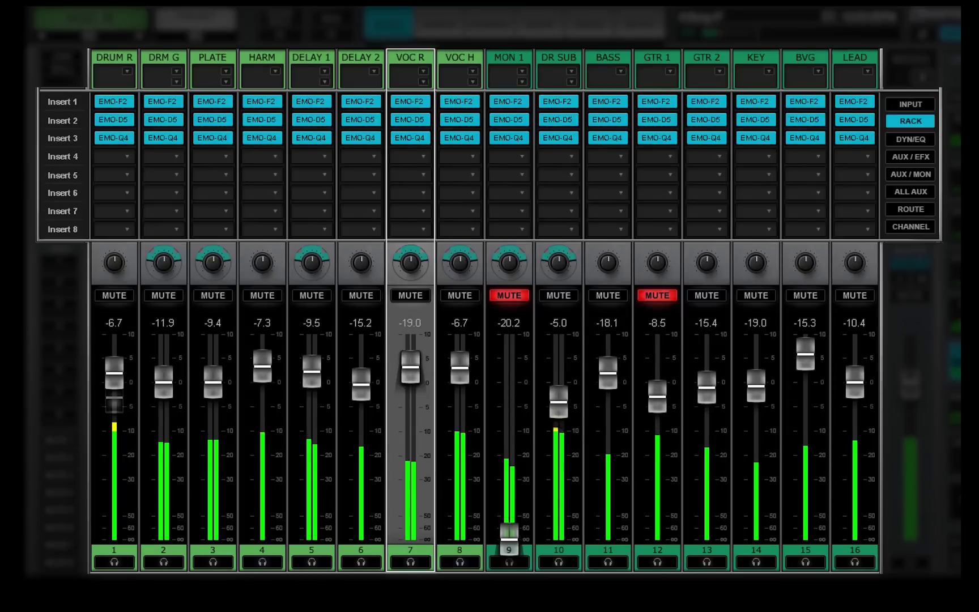
pyautogui.click(910, 139)
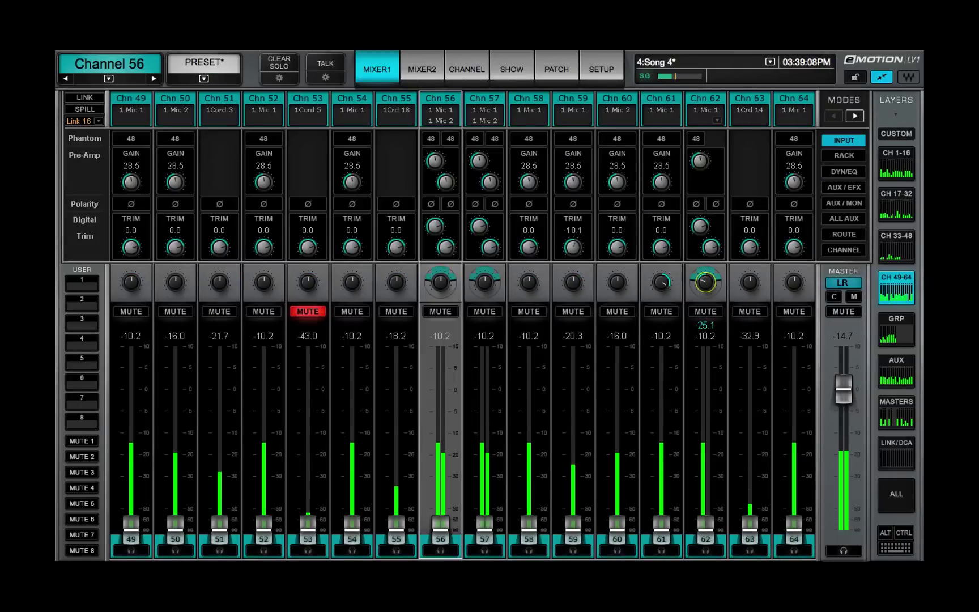